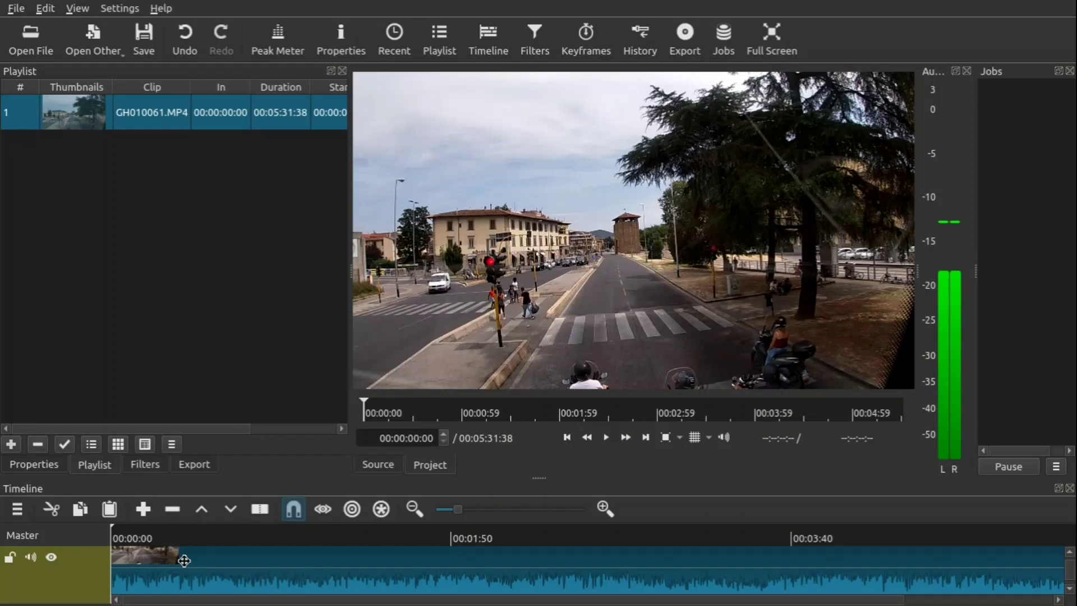
Show the clip's properties (AAC, stereo, 48000 Hz audio), preview the opening, and return near the start
{"action": "left_click", "coordinate": [39, 466]}
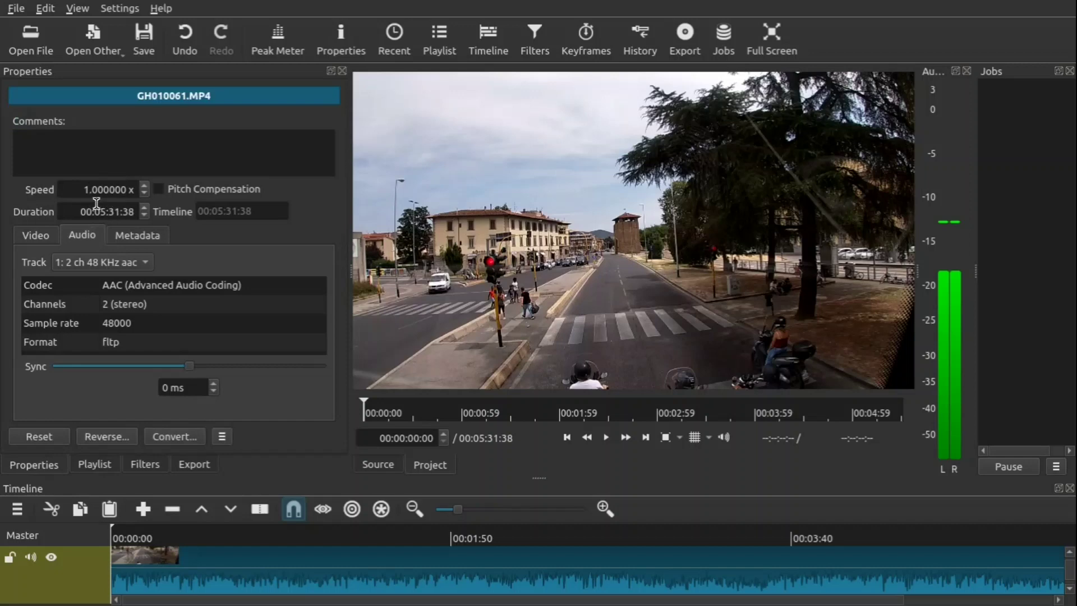
{"action": "key", "text": "space"}
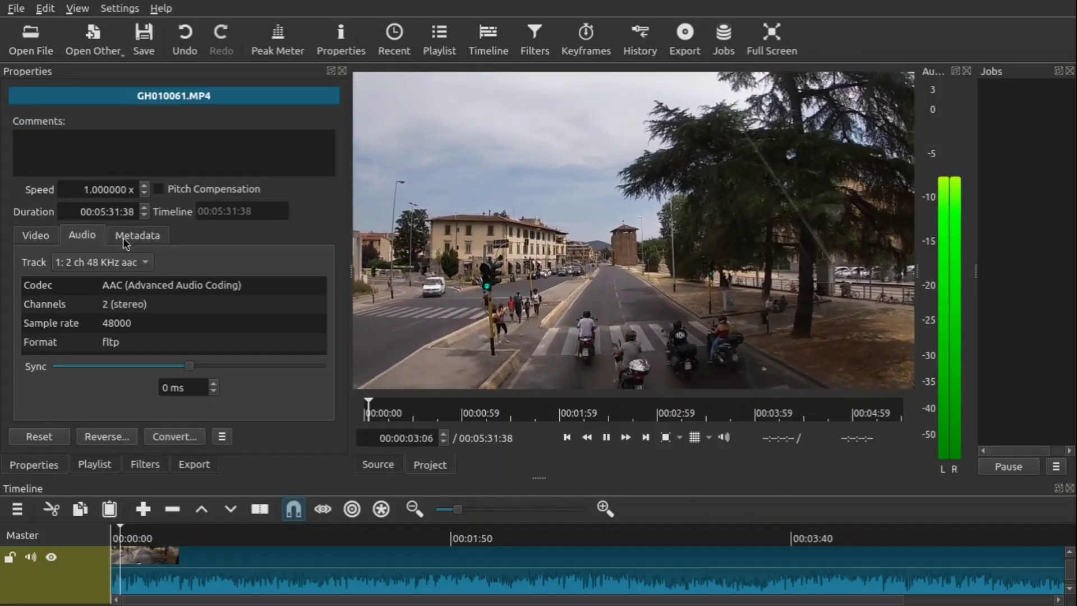
{"action": "key", "text": "space"}
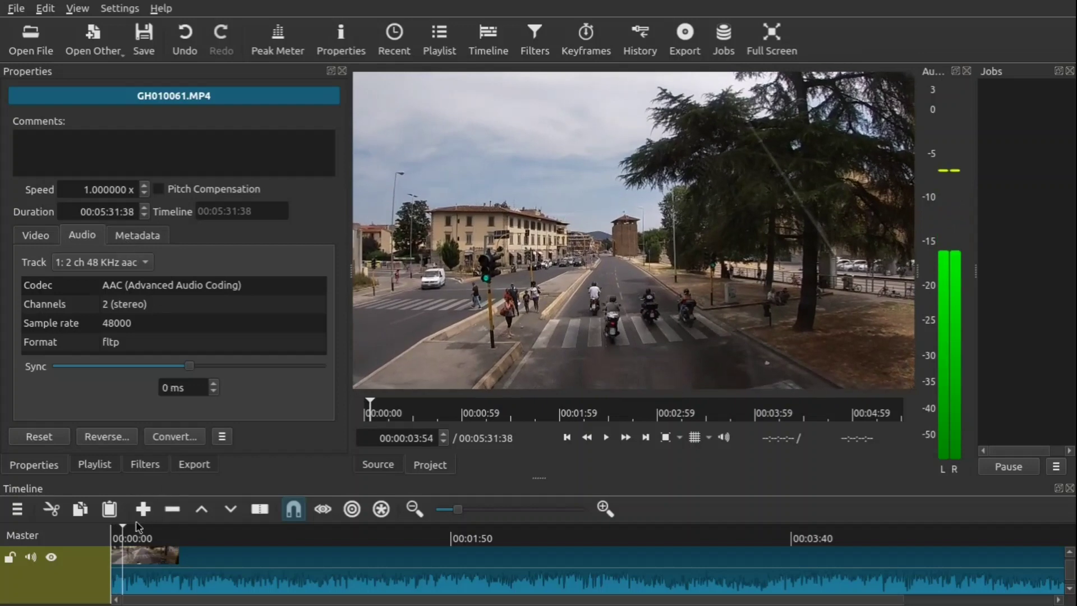
{"action": "left_click", "coordinate": [115, 531]}
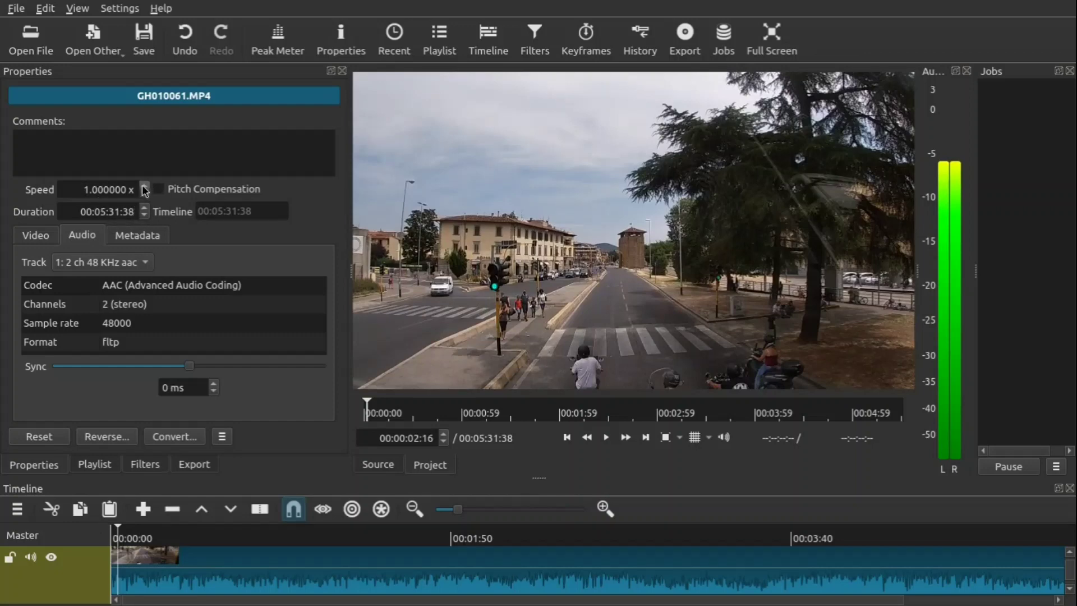
Set the clip's speed to 3x, shortening its duration to 00:01:50:32
{"action": "double_click", "coordinate": [83, 189]}
{"action": "type", "text": "3"}
{"action": "key", "text": "Return"}
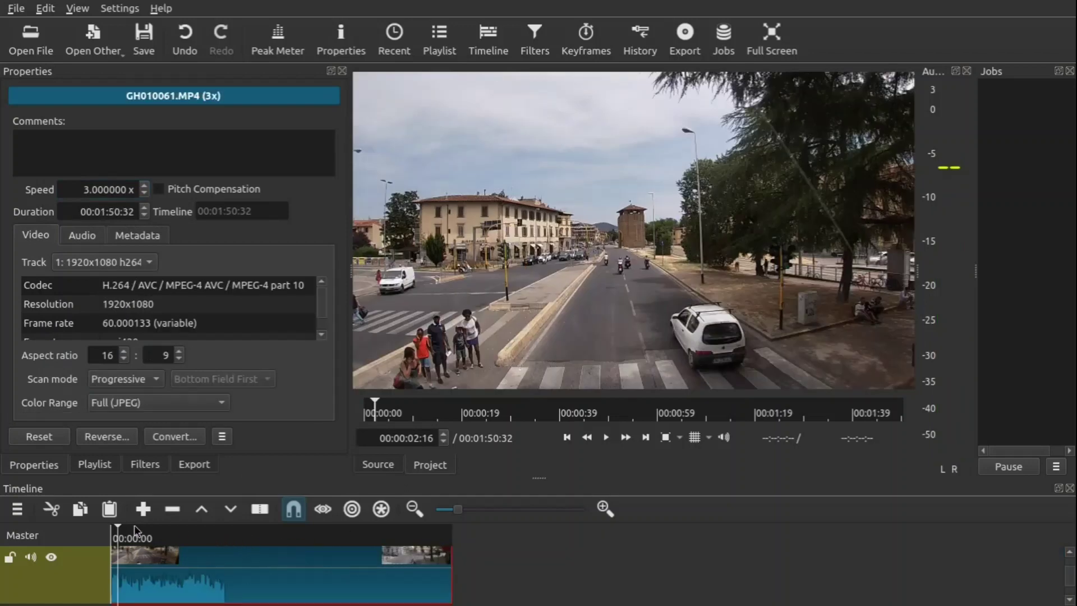
Preview the sped-up clip from 00:00
{"action": "left_click_drag", "start_coordinate": [121, 526], "coordinate": [113, 527]}
{"action": "key", "text": "space"}
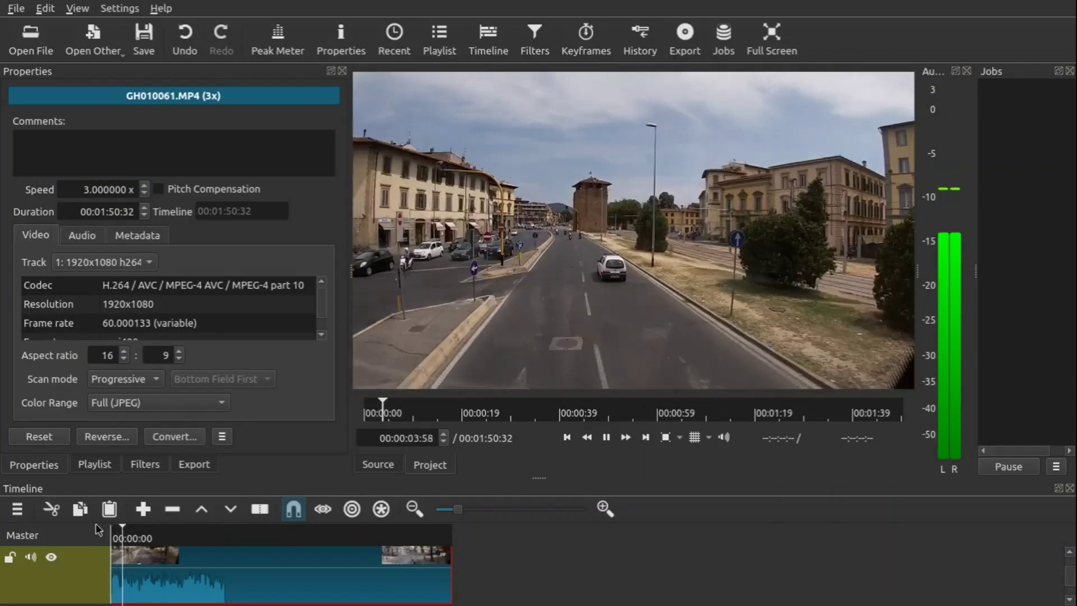
{"action": "key", "text": "space"}
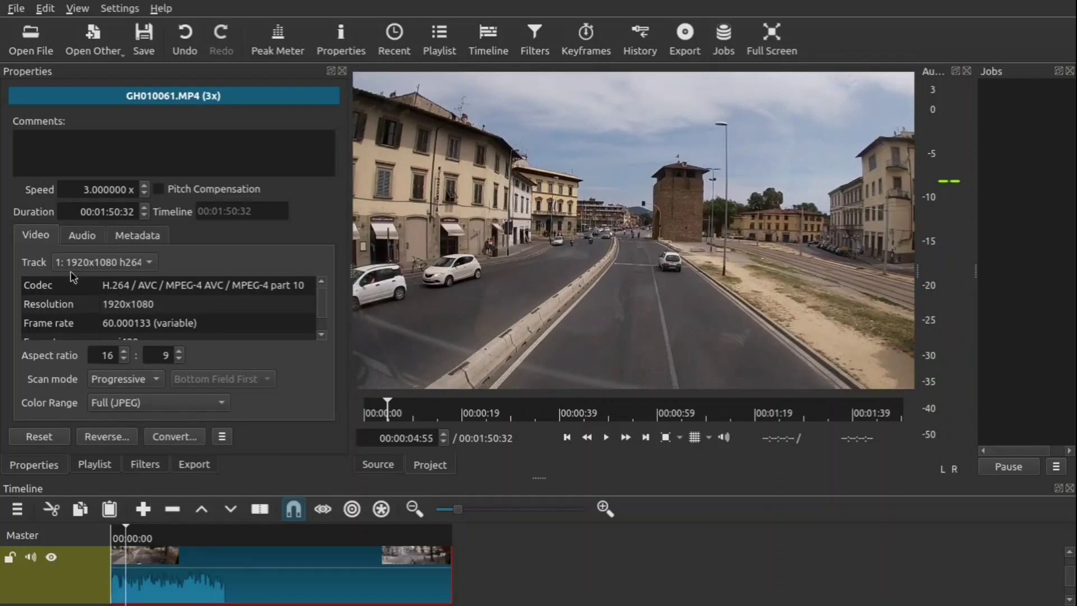
Reset the speed, then slow the clip to 0.2x (00:27:38:14) and preview the slow motion
{"action": "left_click", "coordinate": [47, 442]}
{"action": "left_click", "coordinate": [145, 194]}
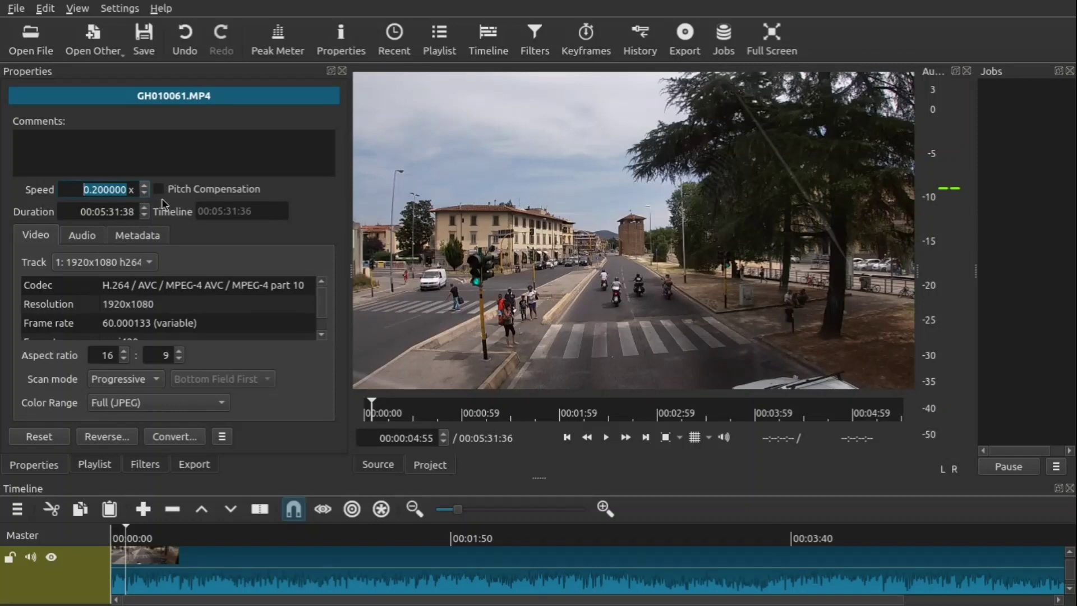
{"action": "key", "text": "Return"}
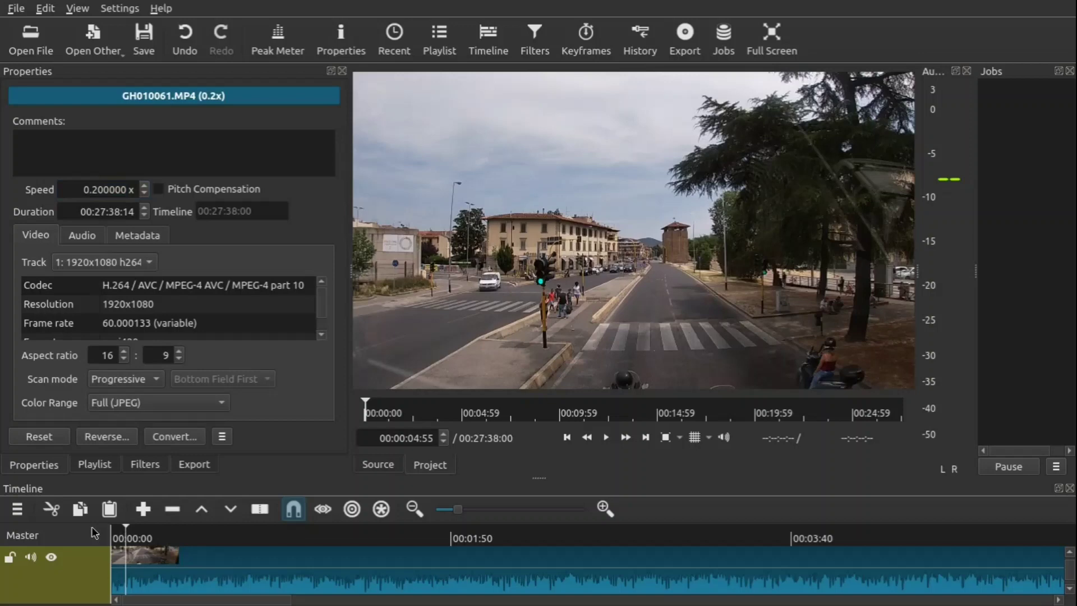
{"action": "key", "text": "space"}
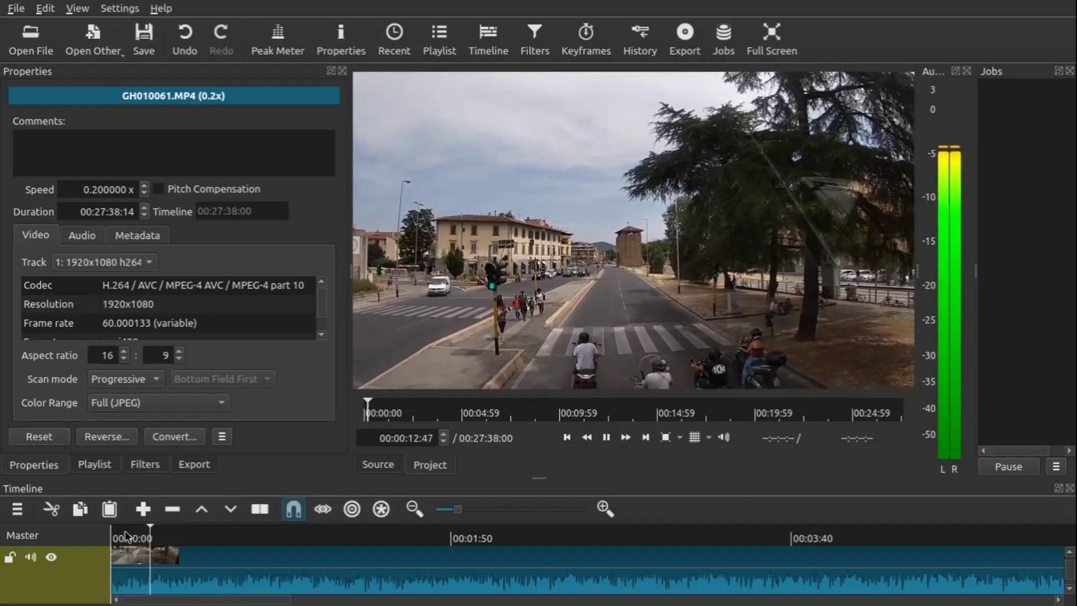
{"action": "key", "text": "space"}
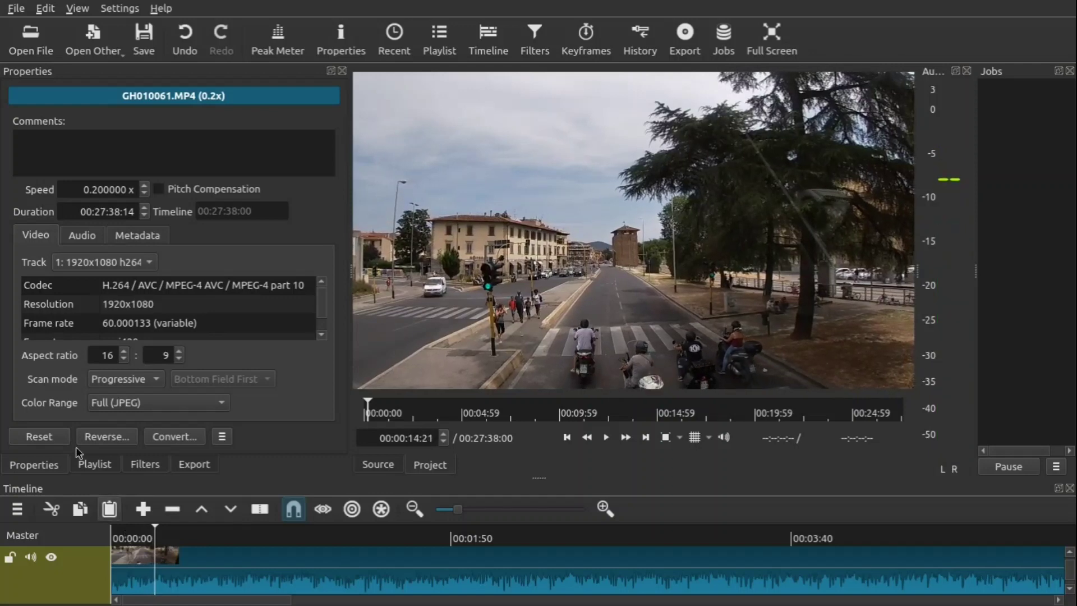
Adjust the clip's speed to 0.5025x, giving a duration of 00:10:59:59
{"action": "left_click", "coordinate": [145, 192]}
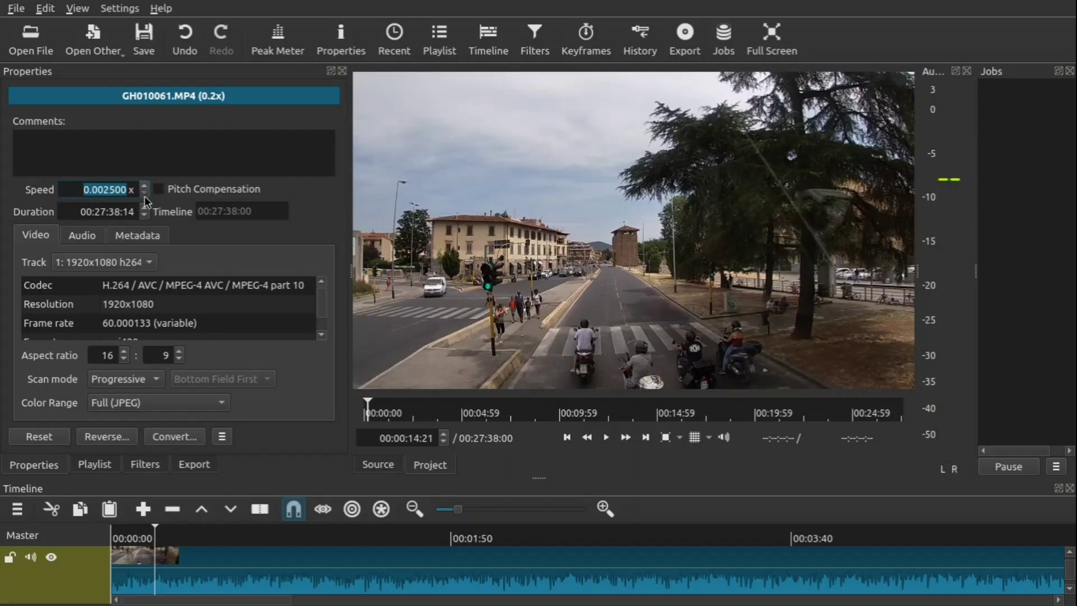
{"action": "left_click", "coordinate": [144, 187]}
{"action": "left_click", "coordinate": [138, 527]}
Play back part of the 0.5025x clip, pausing and resuming once
{"action": "key", "text": "space"}
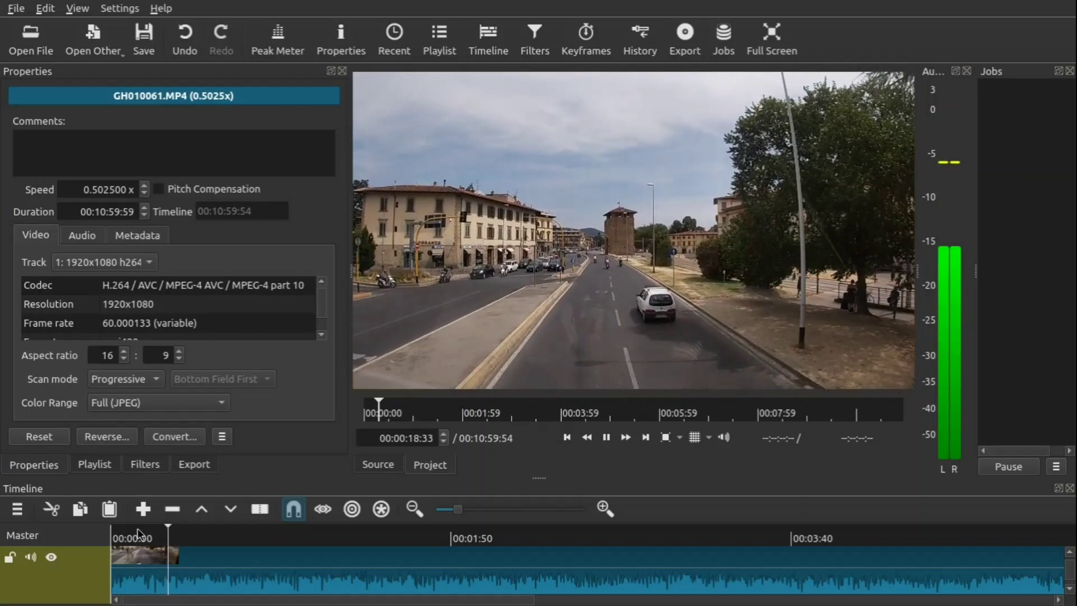
{"action": "key", "text": "space"}
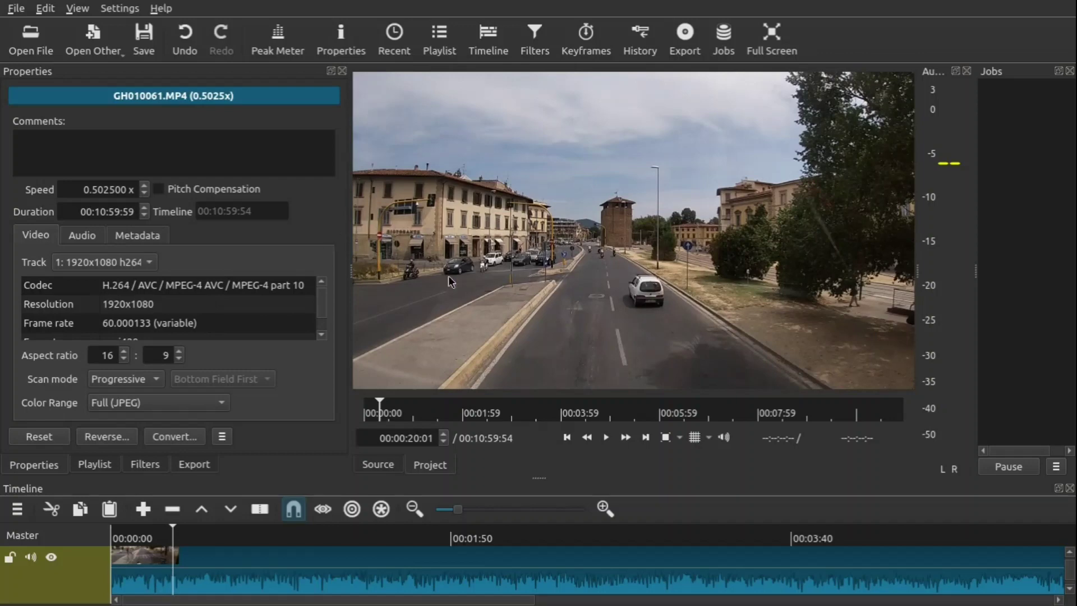
{"action": "key", "text": "space"}
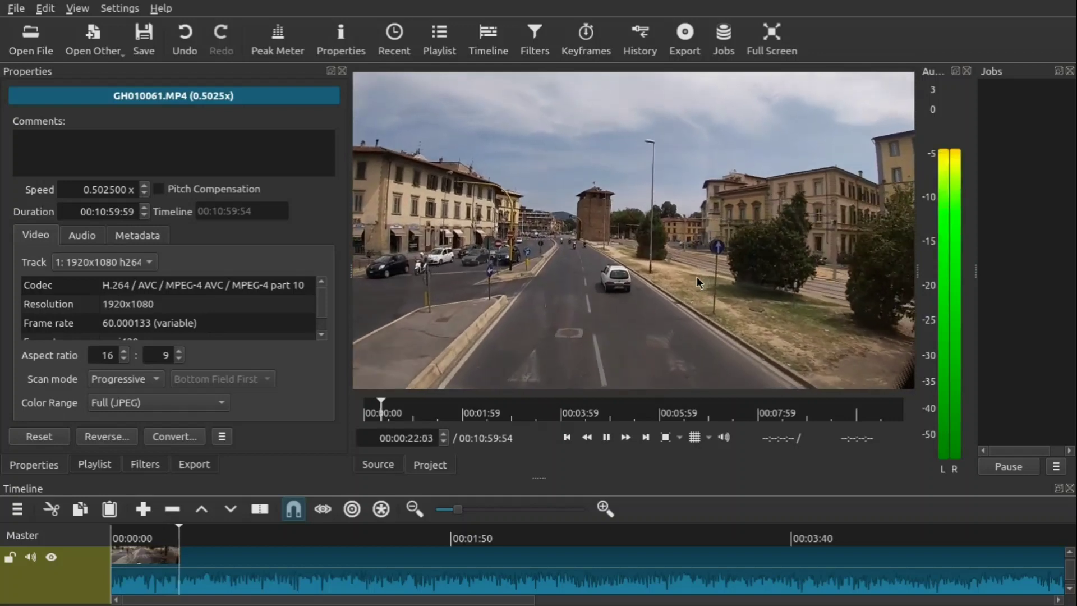
{"action": "key", "text": "space"}
{"action": "key", "text": "space"}
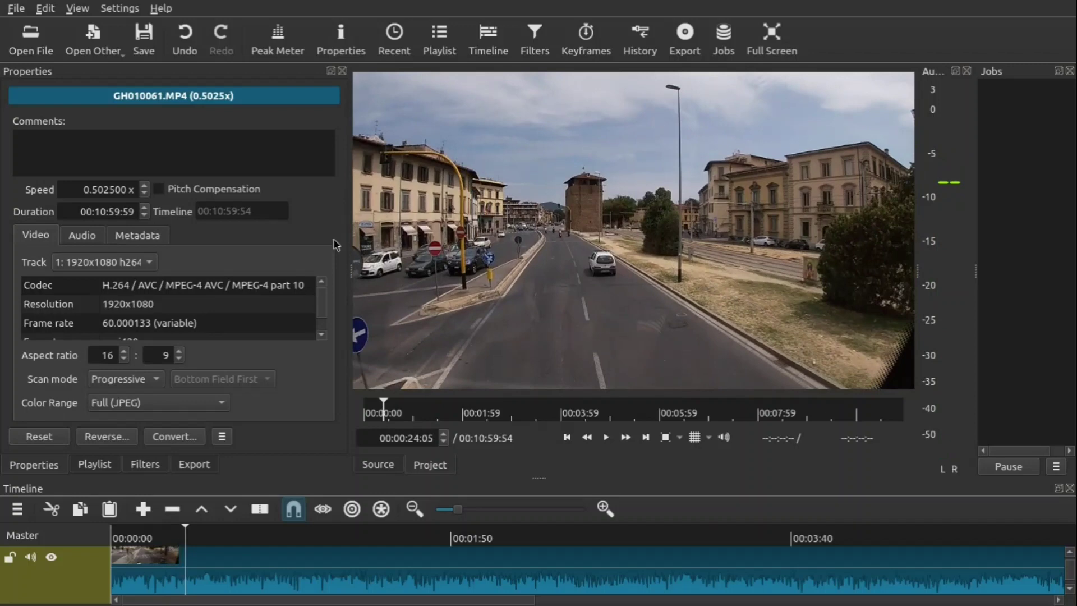
Restore the clip to 3x (00:01:50:32), enable Pitch Compensation, and preview it from the start
{"action": "left_click", "coordinate": [49, 436]}
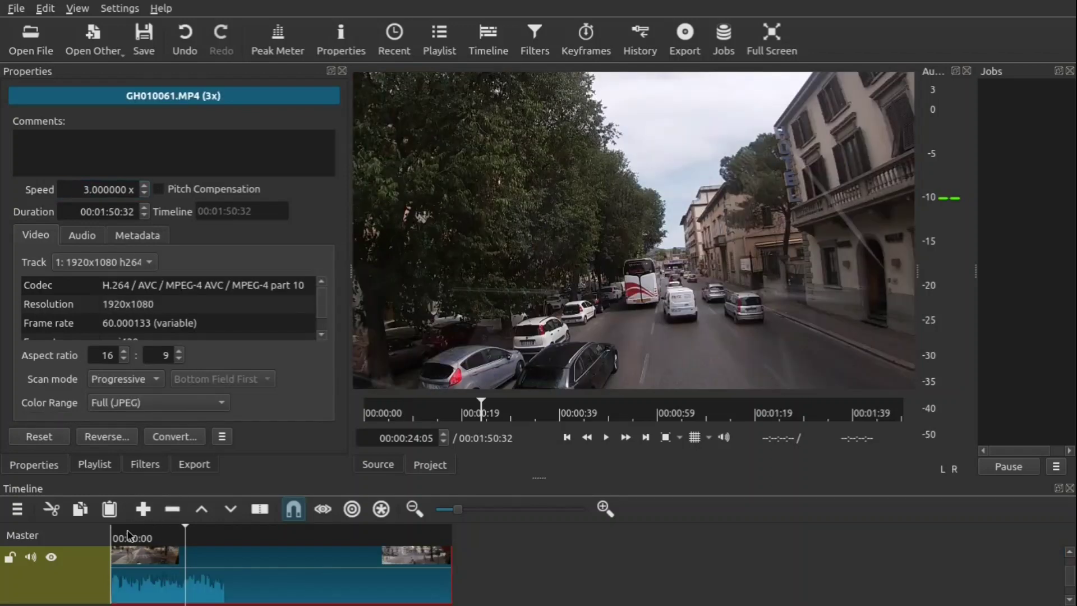
{"action": "left_click_drag", "start_coordinate": [128, 535], "coordinate": [93, 532]}
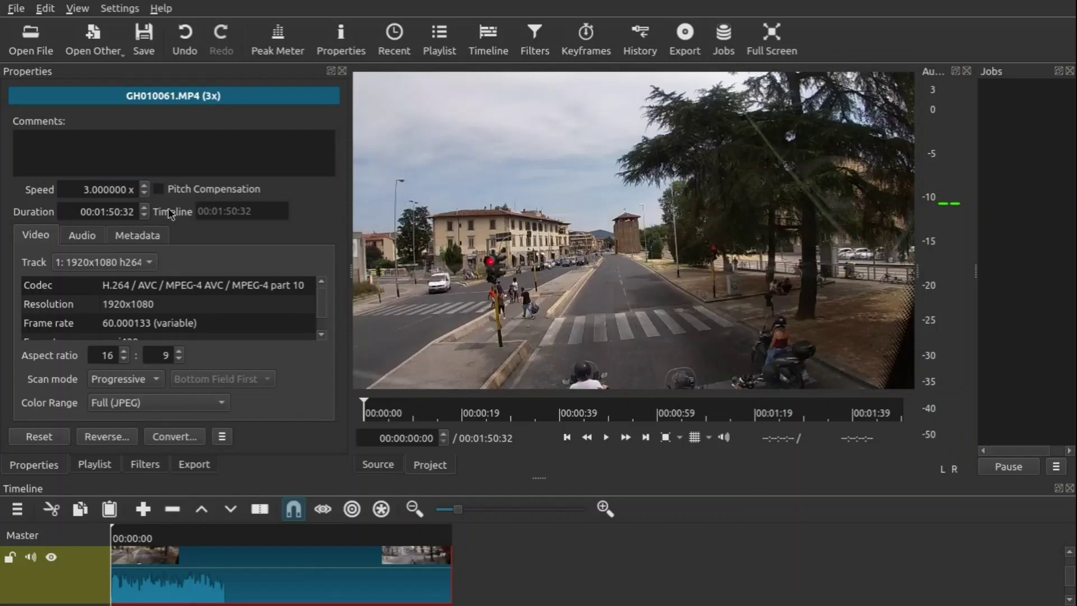
{"action": "left_click", "coordinate": [159, 189]}
{"action": "key", "text": "space"}
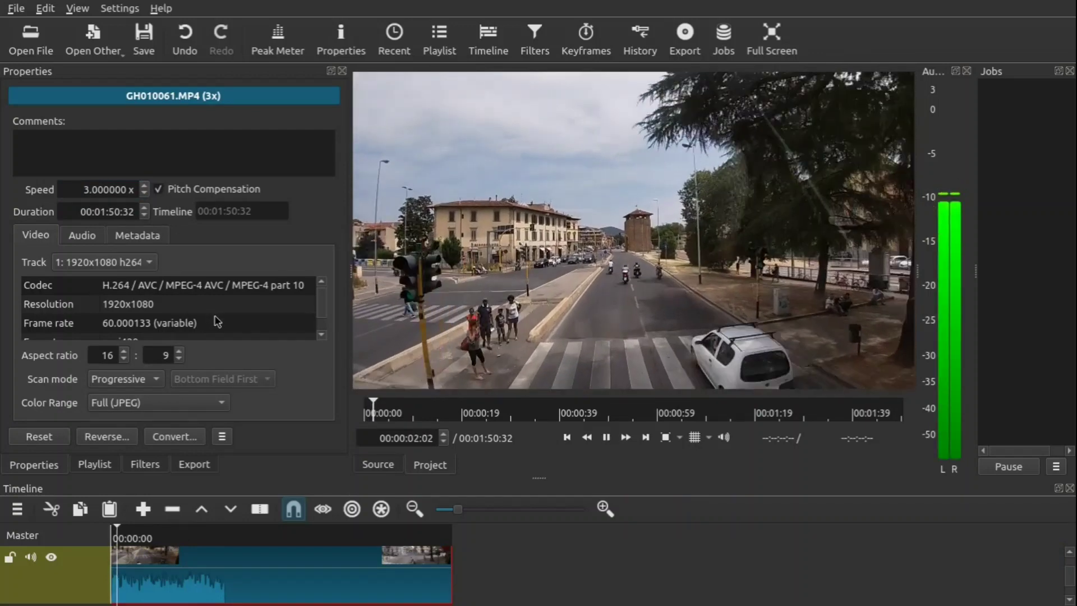
{"action": "key", "text": "space"}
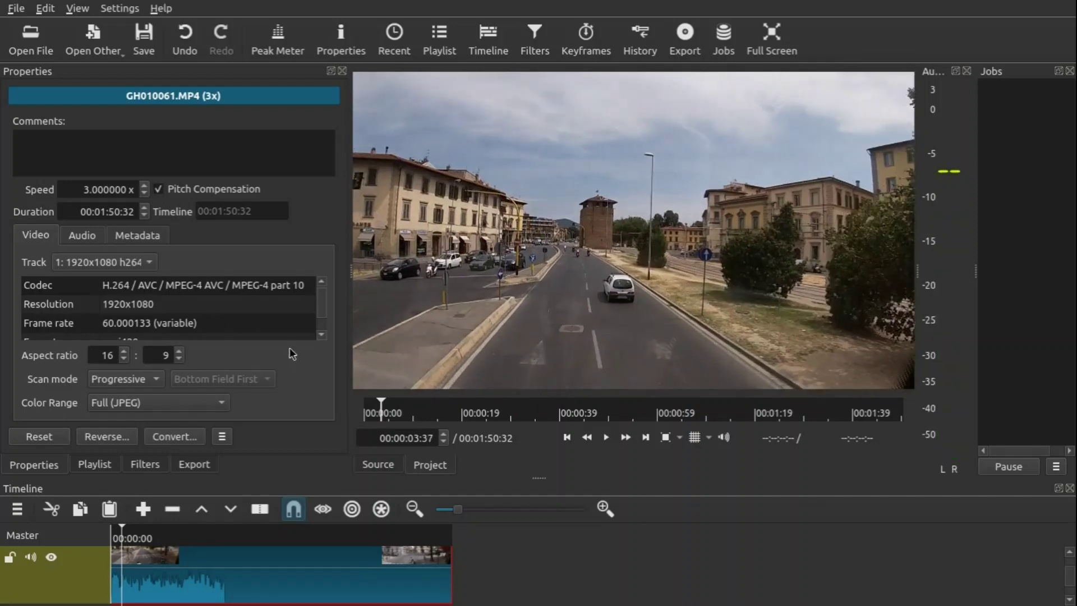
Drag the audio Sync offset to -1000 ms and play the clip from the start to check it
{"action": "left_click", "coordinate": [81, 238]}
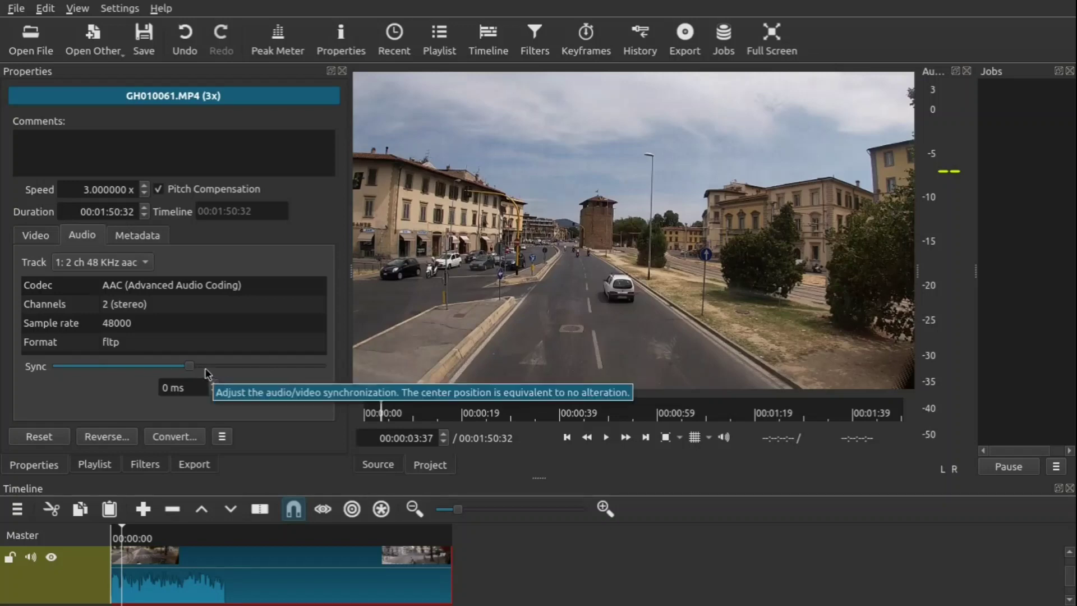
{"action": "left_click_drag", "start_coordinate": [189, 366], "coordinate": [55, 368]}
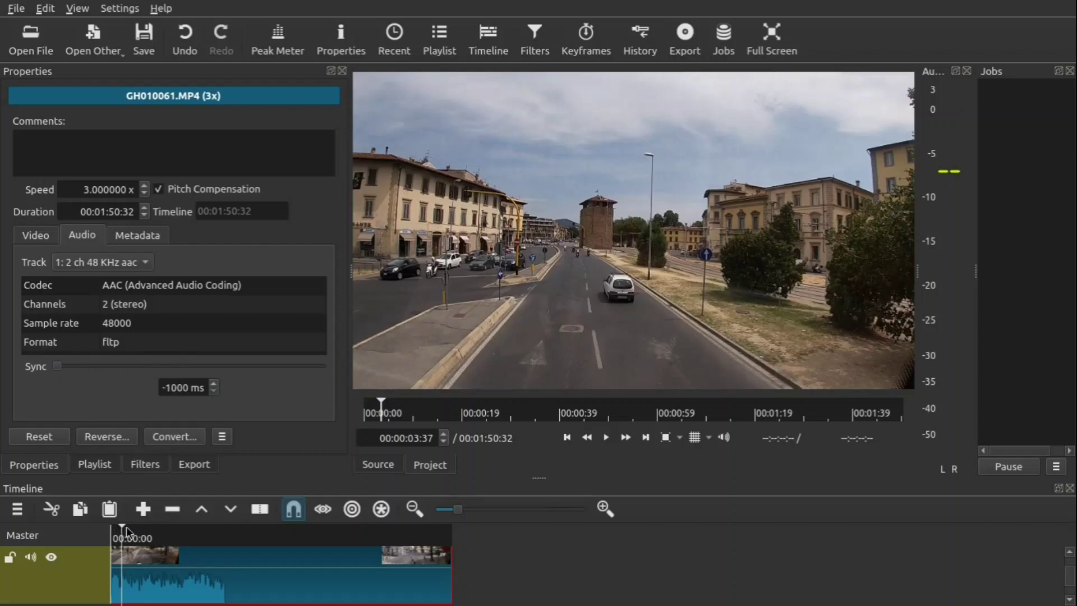
{"action": "left_click_drag", "start_coordinate": [125, 530], "coordinate": [88, 531]}
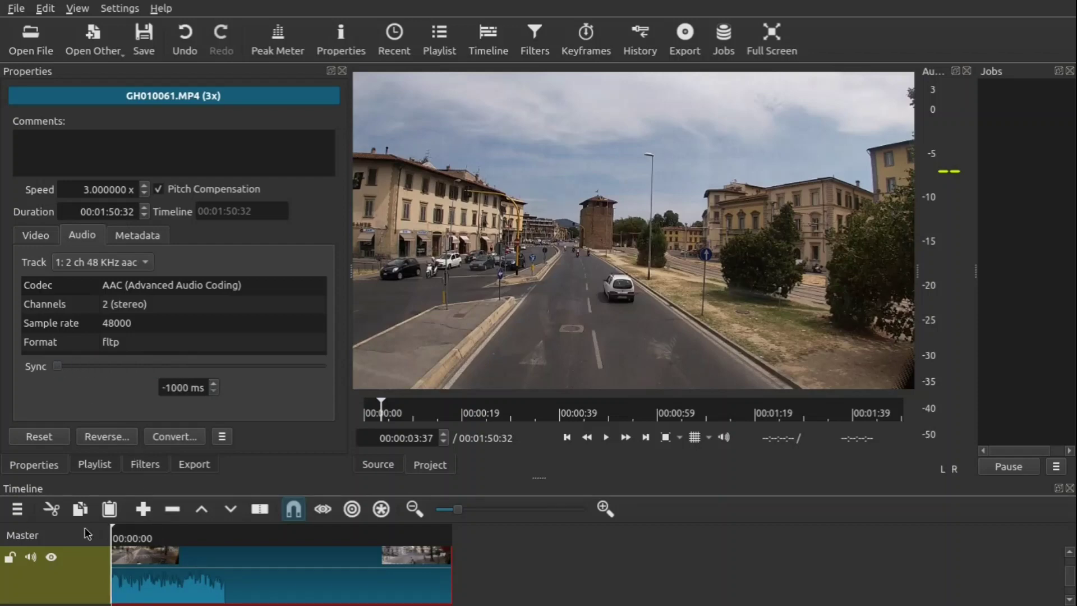
{"action": "key", "text": "space"}
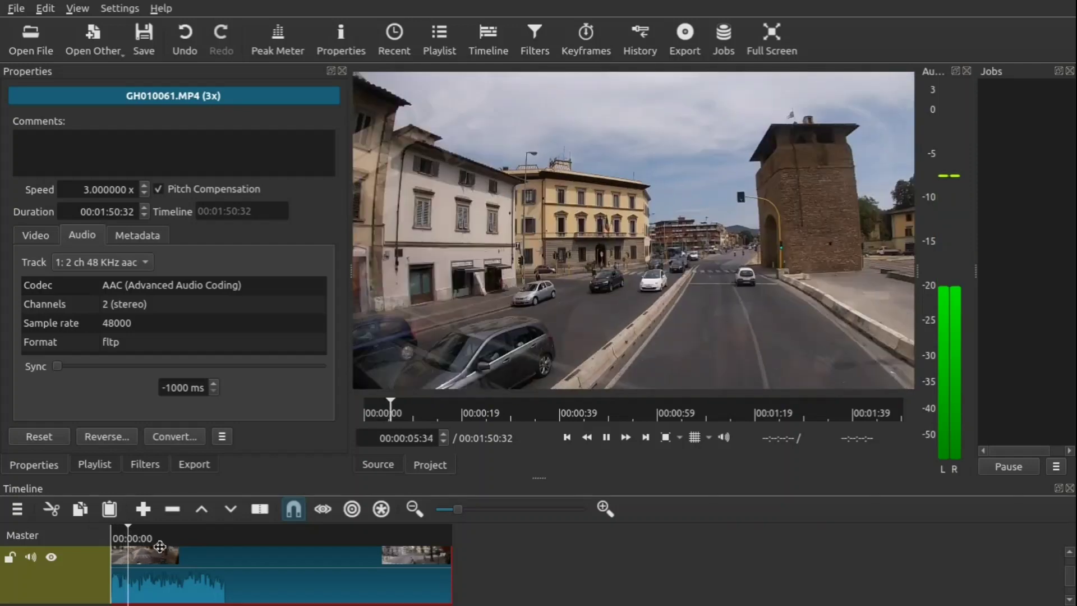
{"action": "key", "text": "space"}
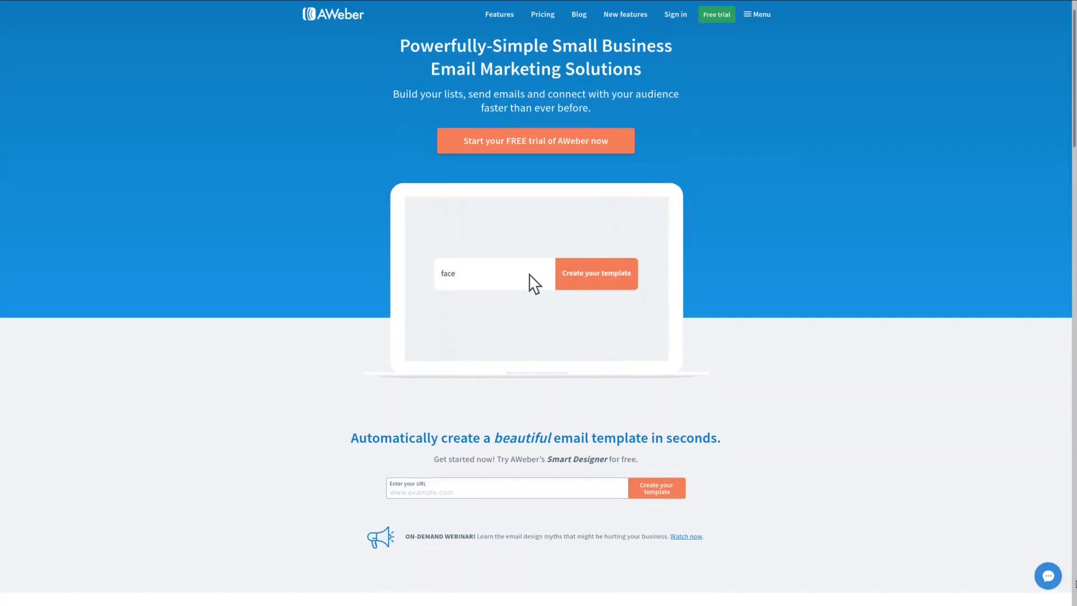
{"action": "scroll", "coordinate": [537, 310], "scroll_direction": "down", "scroll_amount": 2}
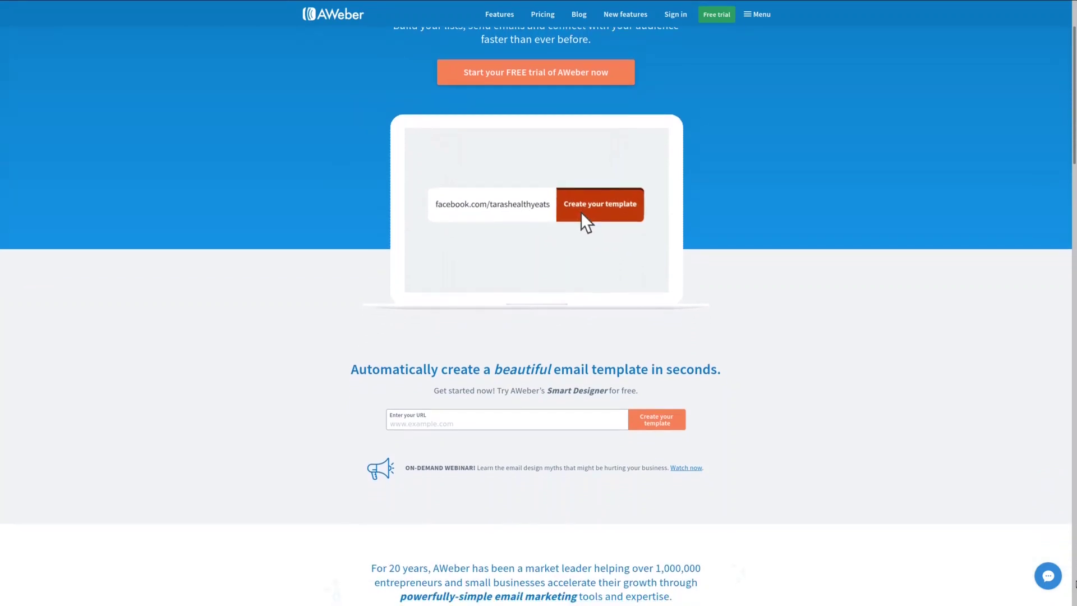
{"action": "scroll", "coordinate": [537, 309], "scroll_direction": "down", "scroll_amount": 1}
{"action": "scroll", "coordinate": [537, 309], "scroll_direction": "down", "scroll_amount": 2}
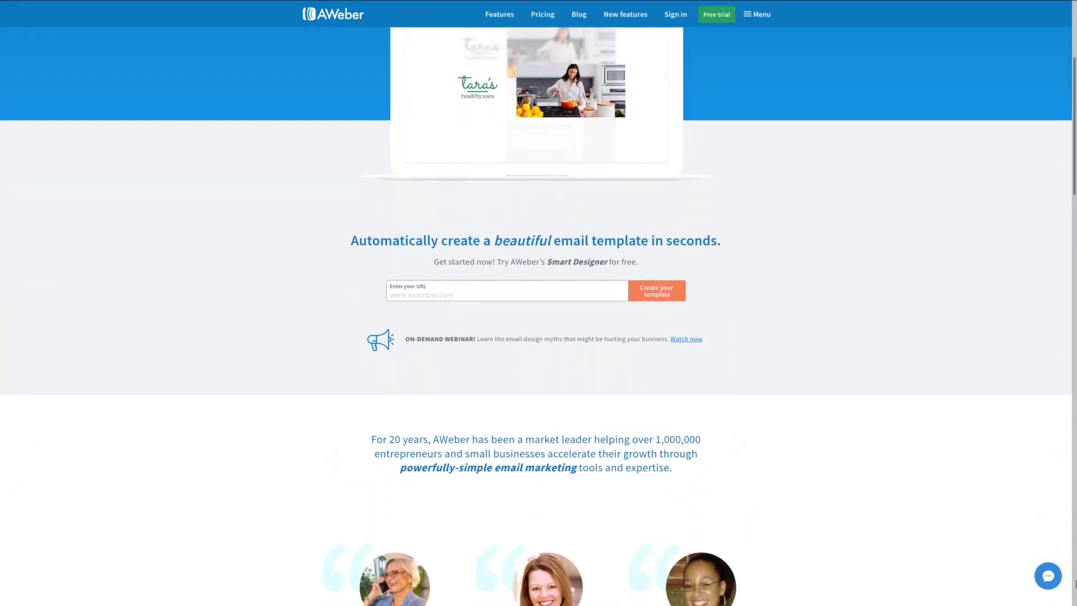
{"action": "scroll", "coordinate": [537, 309], "scroll_direction": "down", "scroll_amount": 2}
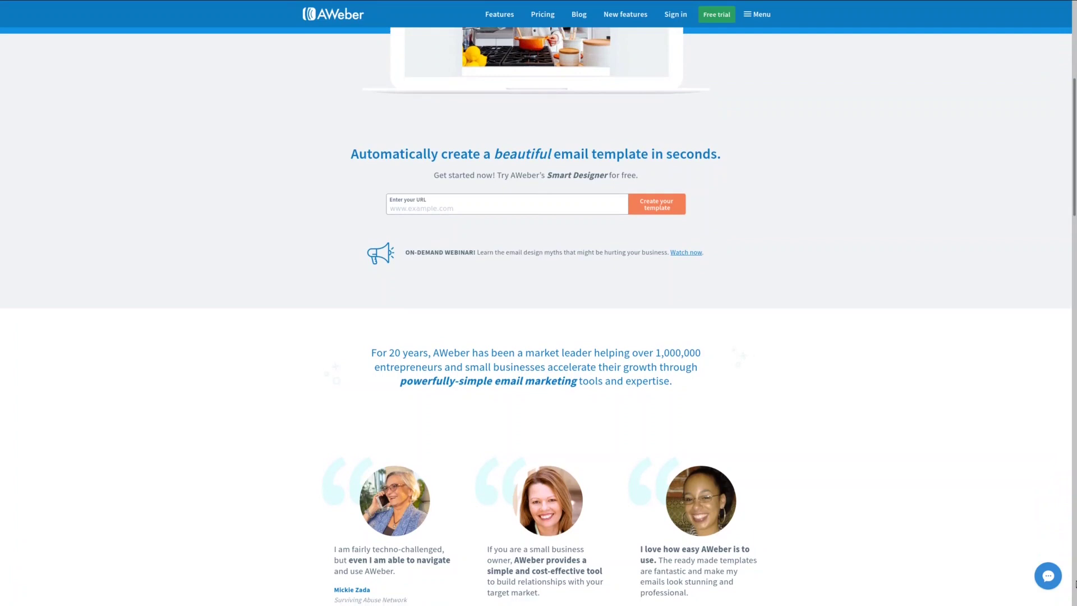
{"action": "scroll", "coordinate": [536, 310], "scroll_direction": "down", "scroll_amount": 2}
{"action": "scroll", "coordinate": [1074, 583], "scroll_direction": "down", "scroll_amount": 1}
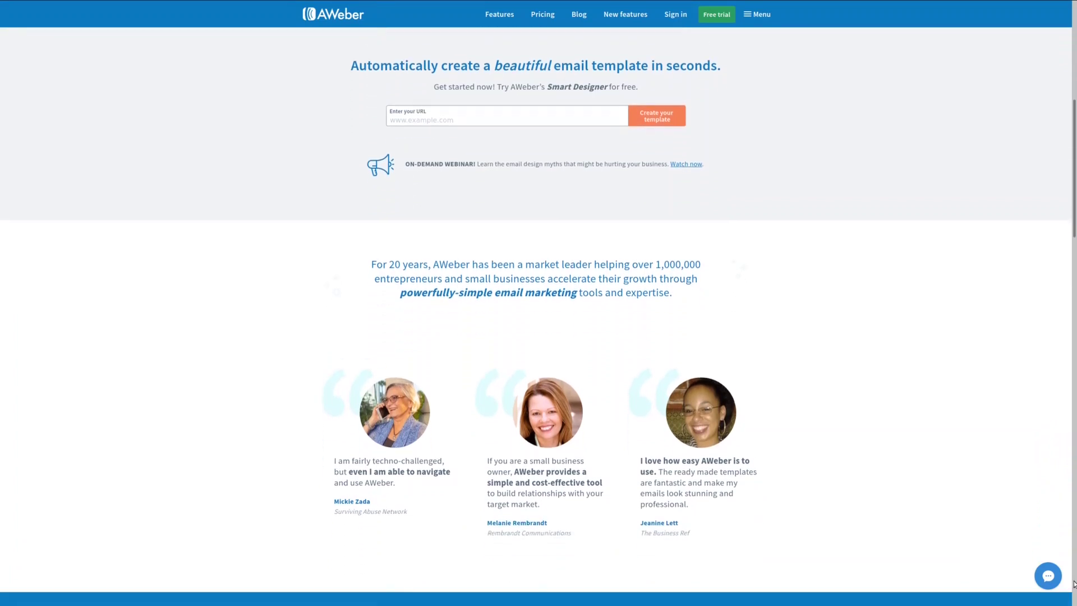
{"action": "scroll", "coordinate": [1074, 584], "scroll_direction": "down", "scroll_amount": 1}
{"action": "scroll", "coordinate": [1074, 584], "scroll_direction": "down", "scroll_amount": 2}
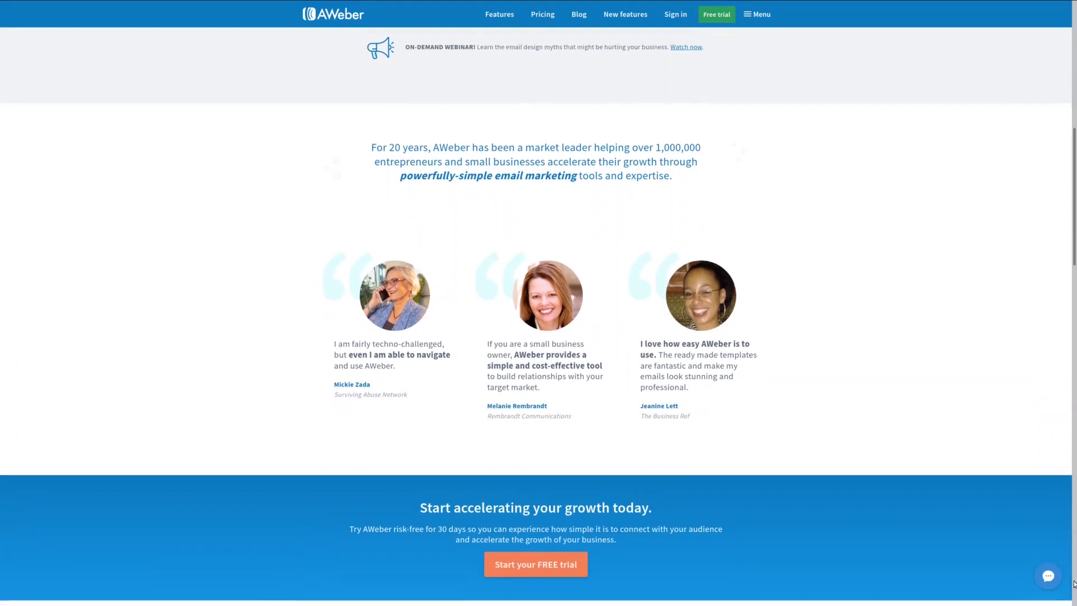
{"action": "scroll", "coordinate": [1074, 584], "scroll_direction": "down", "scroll_amount": 1}
{"action": "scroll", "coordinate": [1074, 584], "scroll_direction": "down", "scroll_amount": 1}
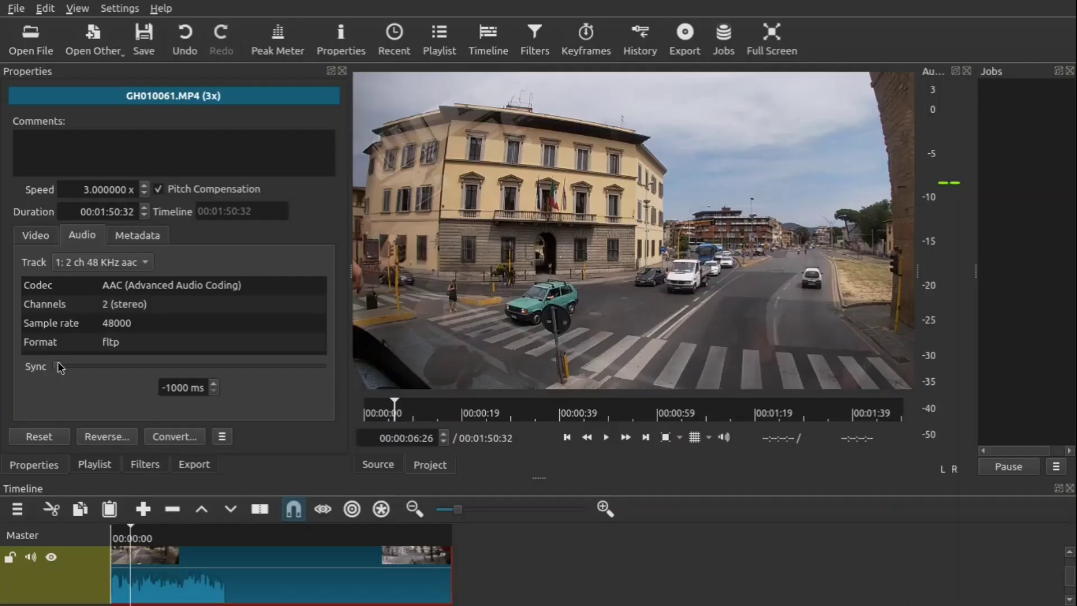
Change the audio Sync offset from -1000 ms to 397 ms and replay the clip from the start
{"action": "left_click_drag", "start_coordinate": [59, 367], "coordinate": [121, 381]}
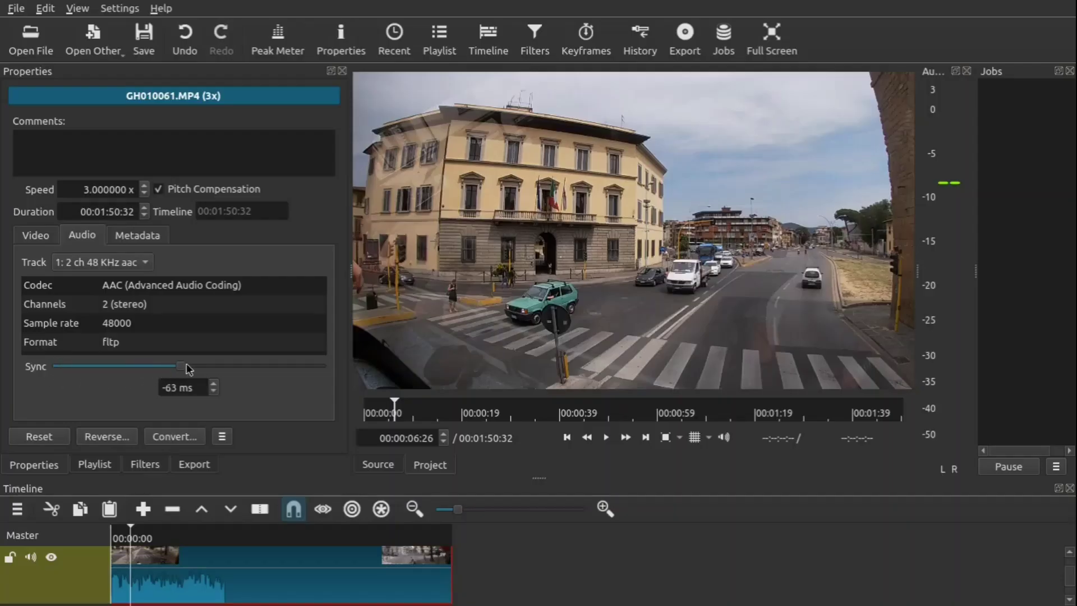
{"action": "left_click_drag", "start_coordinate": [187, 367], "coordinate": [241, 367]}
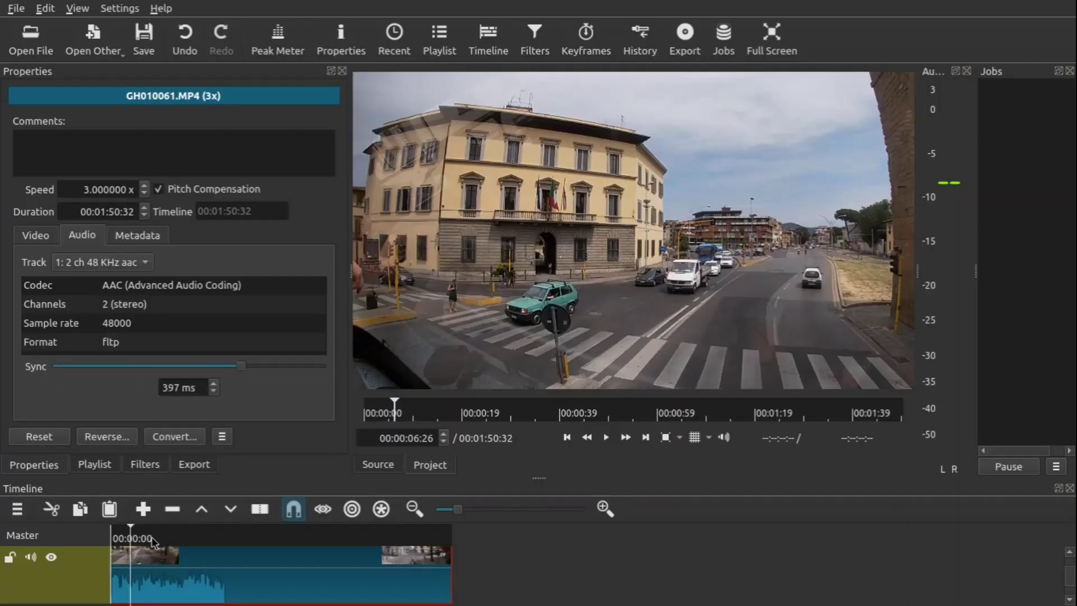
{"action": "left_click_drag", "start_coordinate": [131, 537], "coordinate": [74, 530]}
{"action": "key", "text": "space"}
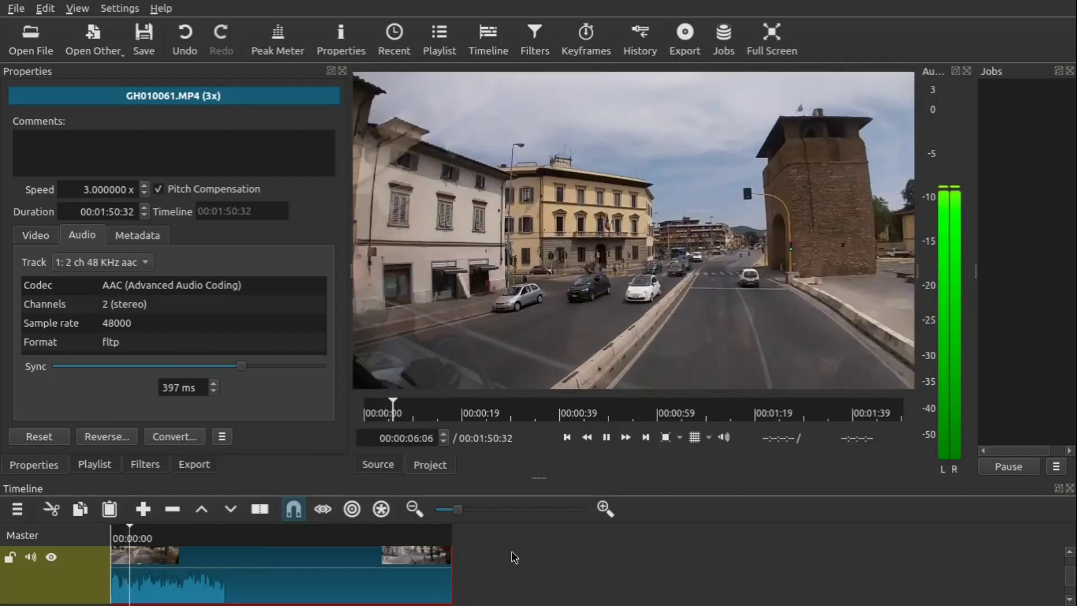
{"action": "key", "text": "space"}
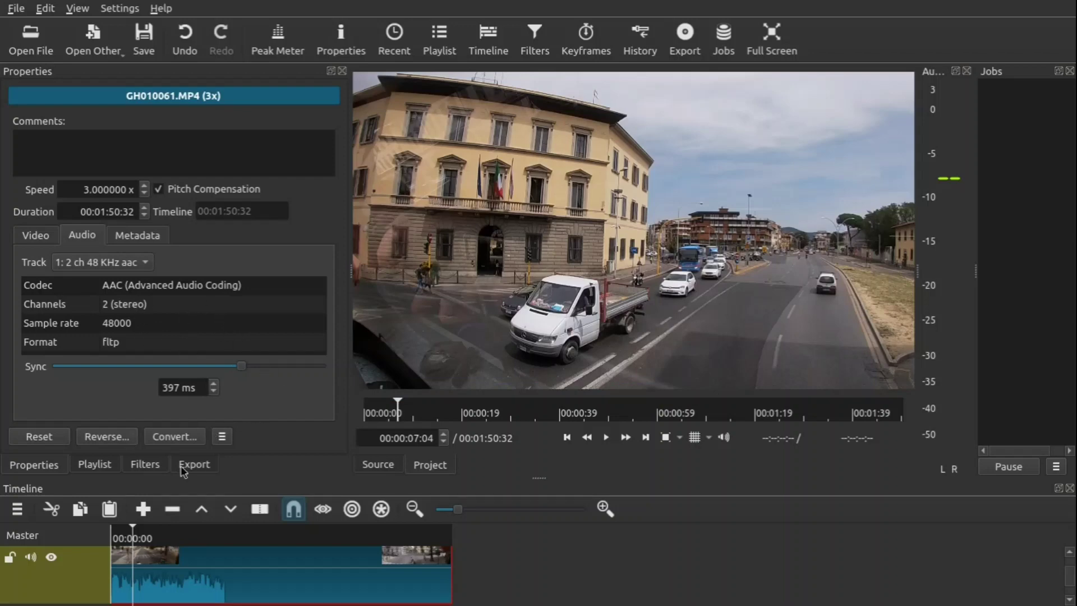
Jump the playhead to 00:00:04:49 on the timeline
{"action": "left_click", "coordinate": [125, 531]}
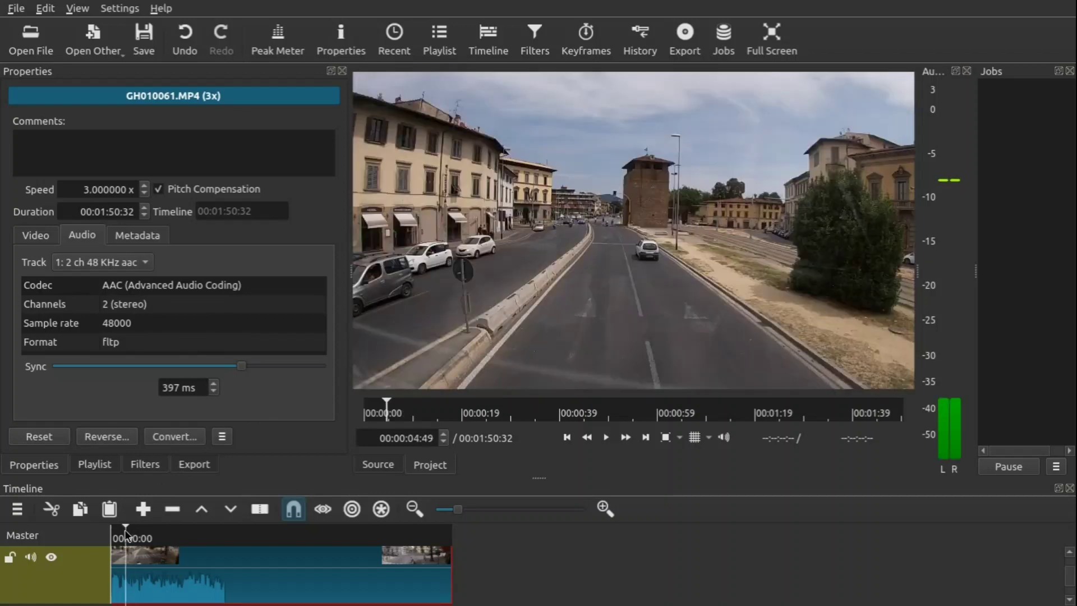